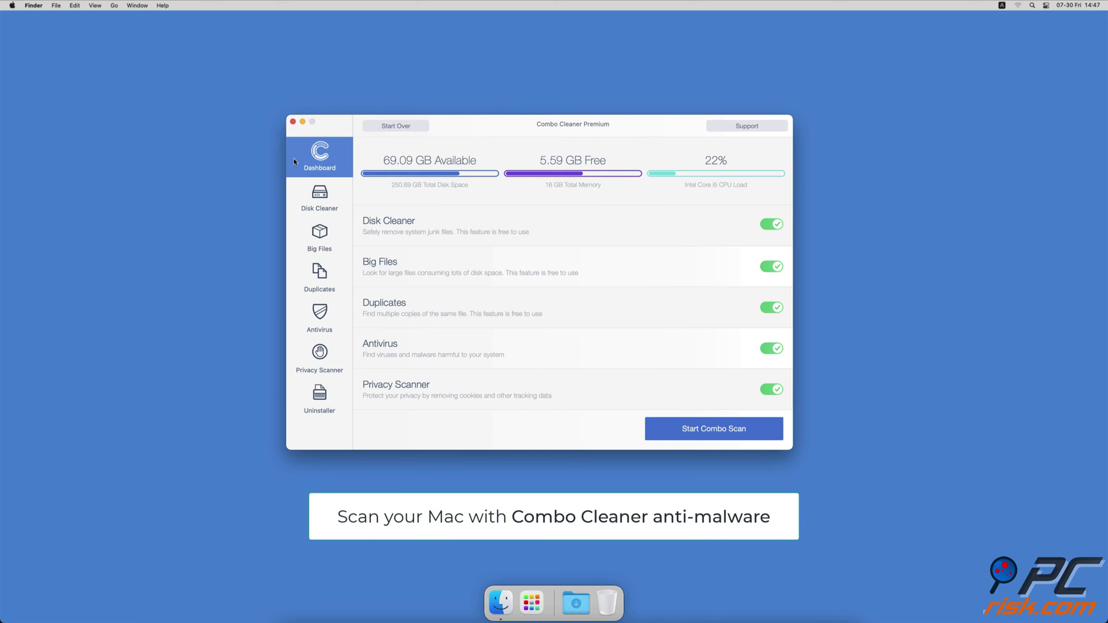
- Run a Full Scan for malware in Combo Cleaner's Antivirus
{"action": "left_click", "coordinate": [291, 317]}
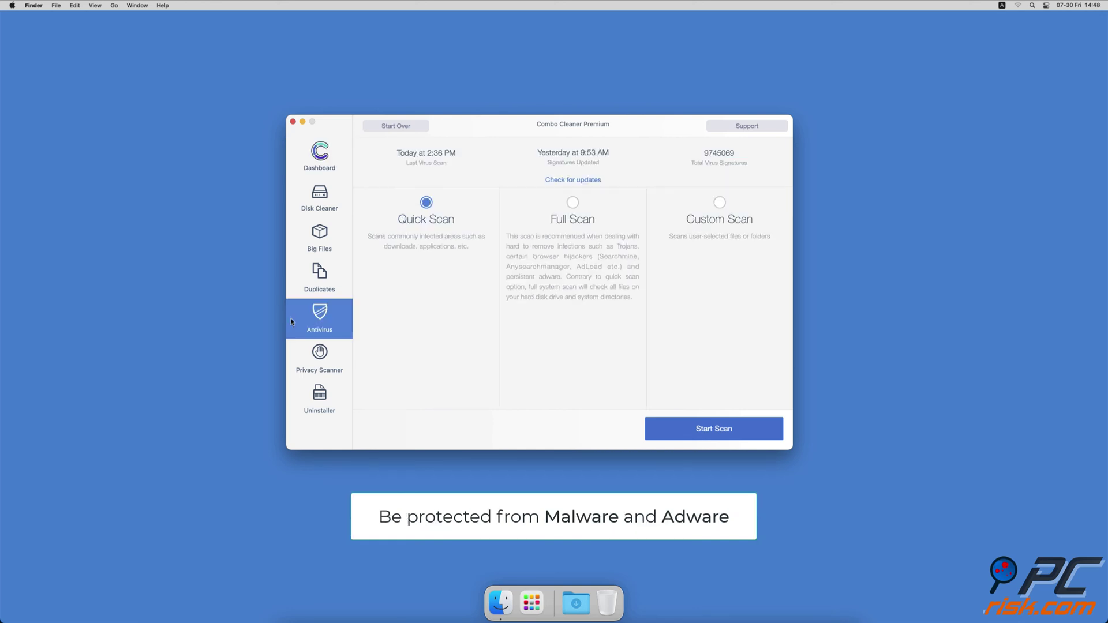
{"action": "left_click", "coordinate": [573, 204]}
{"action": "left_click", "coordinate": [671, 429]}
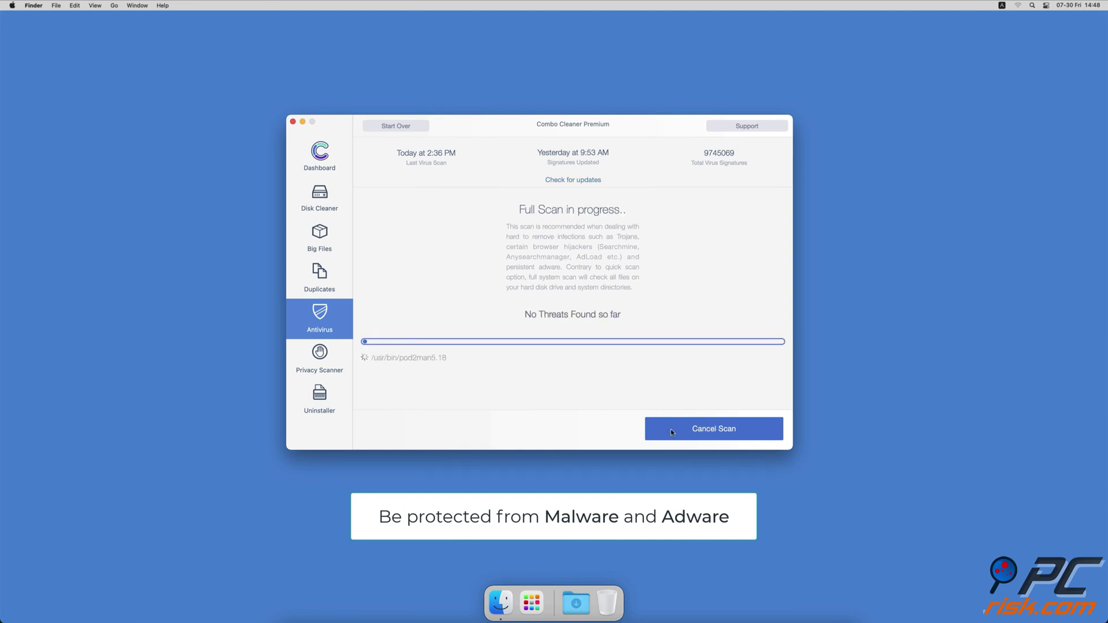
- Scan the disk with Disk Cleaner and remove the 2.7 GB of caches and logs
{"action": "left_click", "coordinate": [319, 197]}
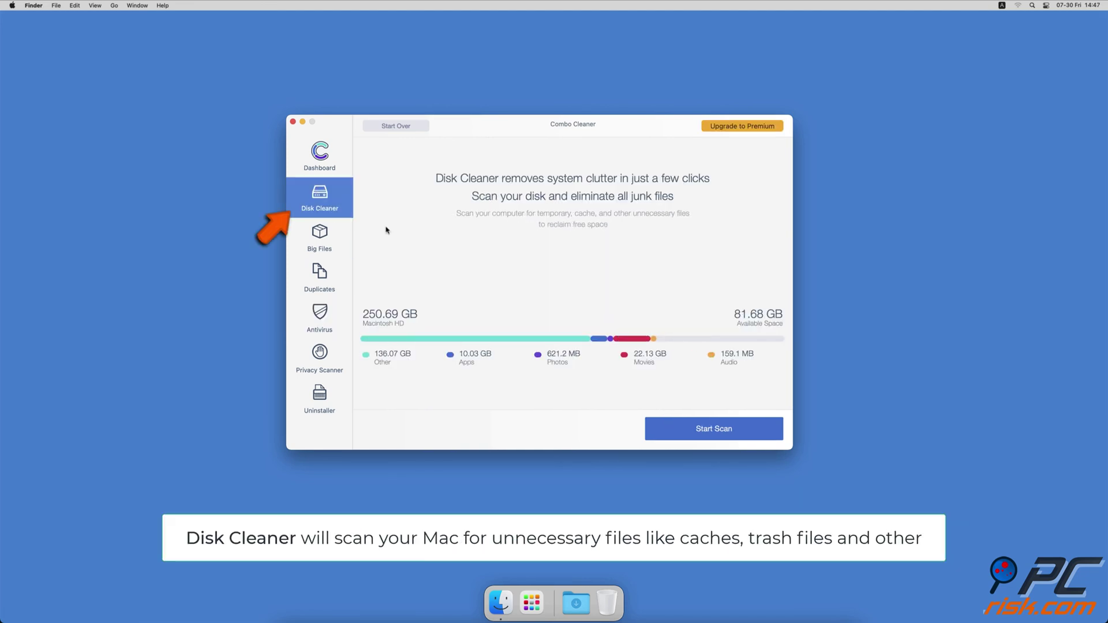
{"action": "left_click", "coordinate": [680, 432]}
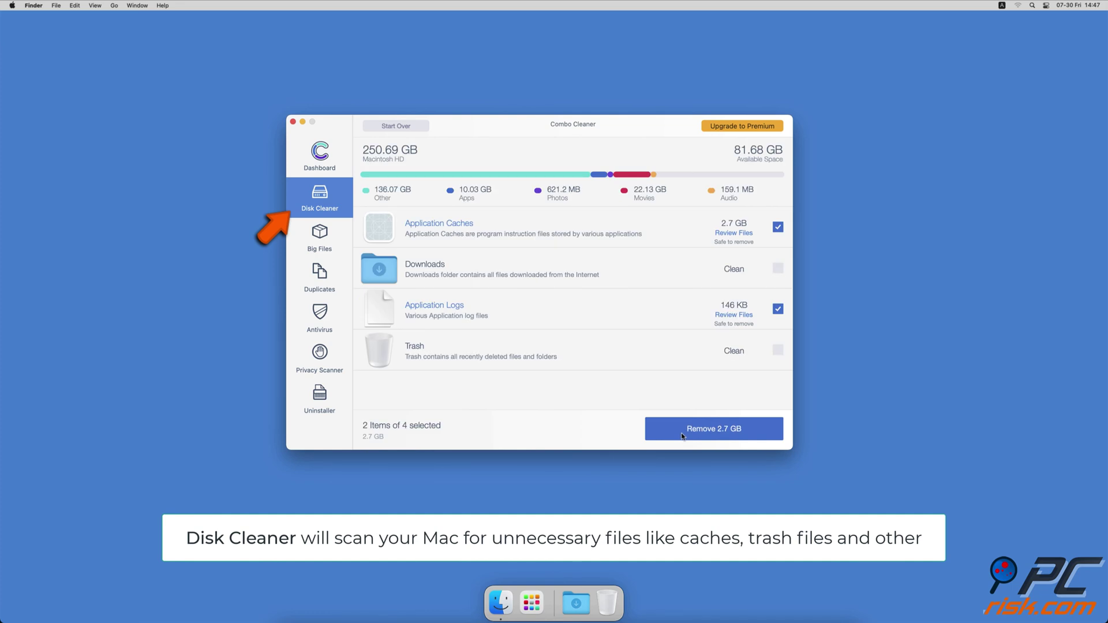
{"action": "left_click", "coordinate": [682, 435]}
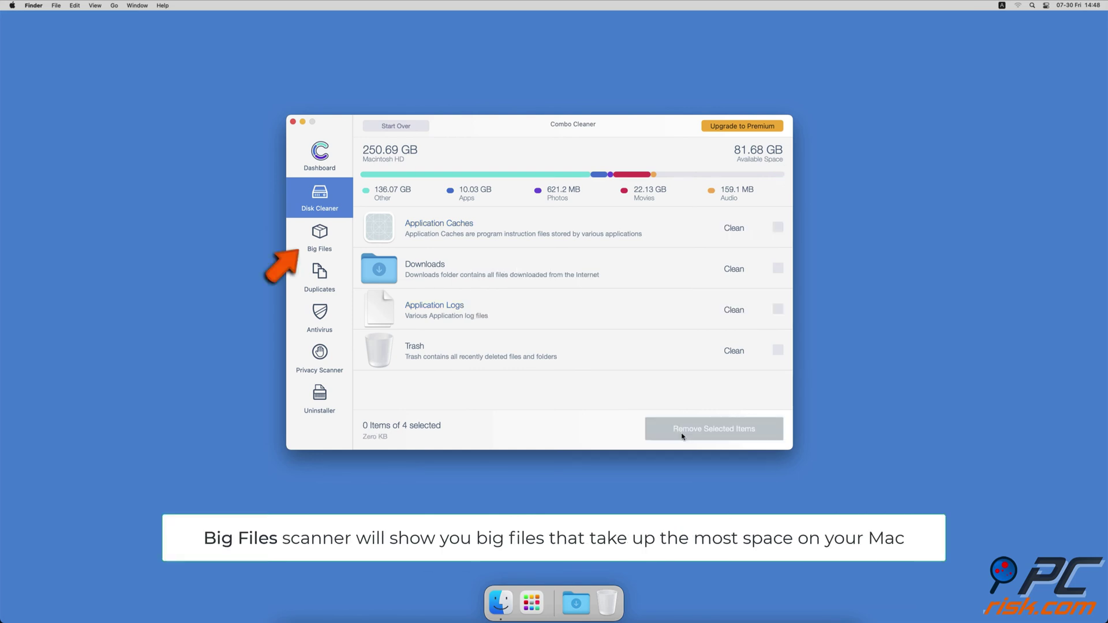
- Scan the home folder for big files and for duplicate files
{"action": "left_click", "coordinate": [322, 242]}
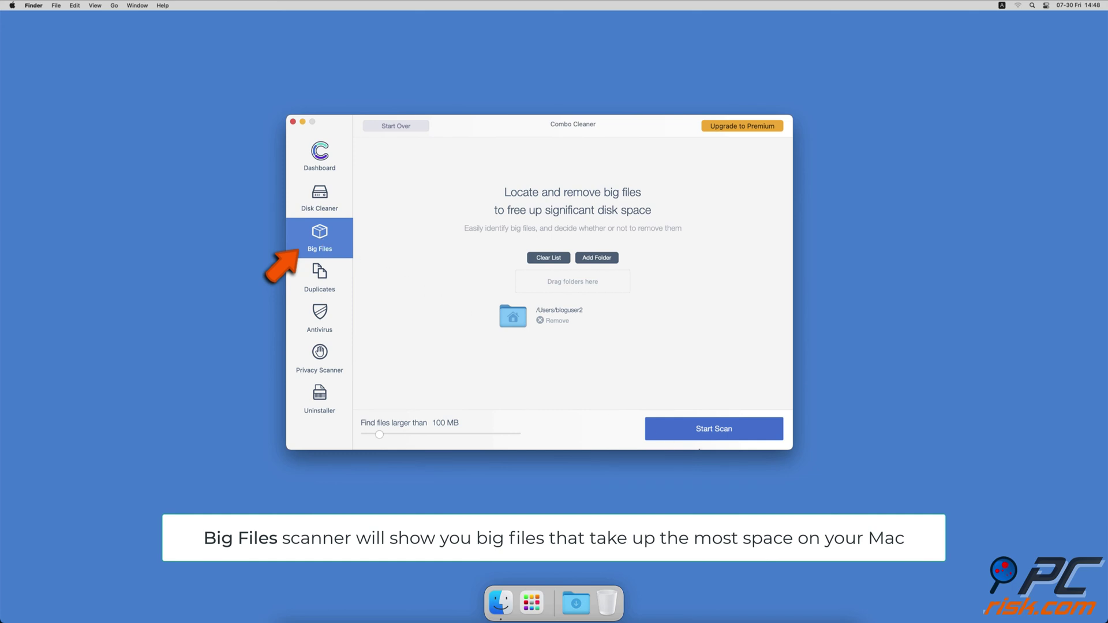
{"action": "left_click", "coordinate": [684, 439]}
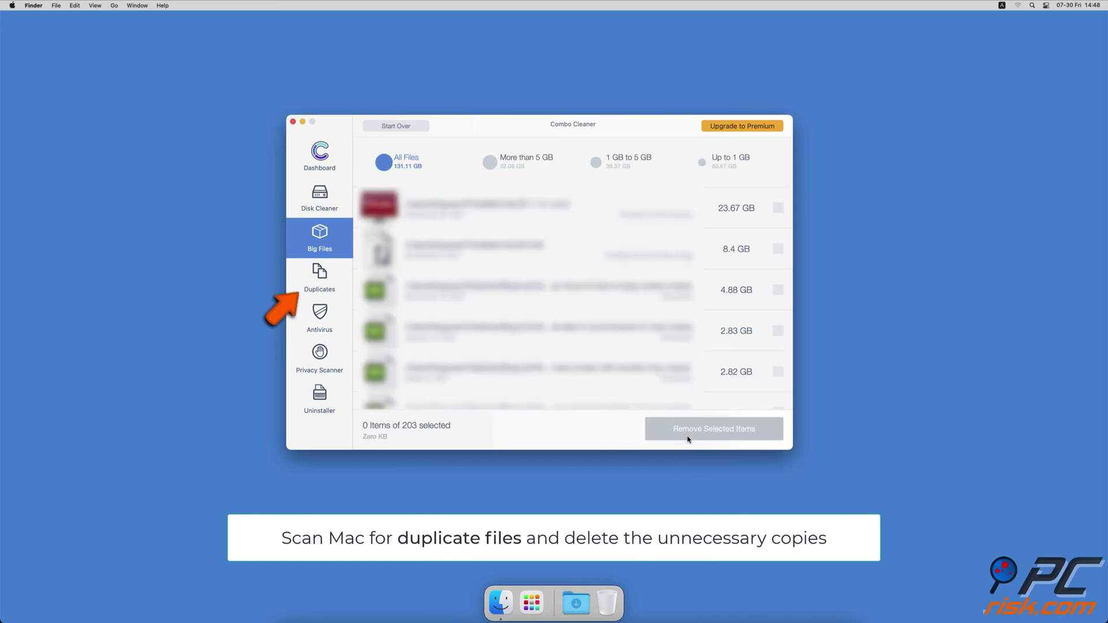
{"action": "left_click", "coordinate": [319, 277]}
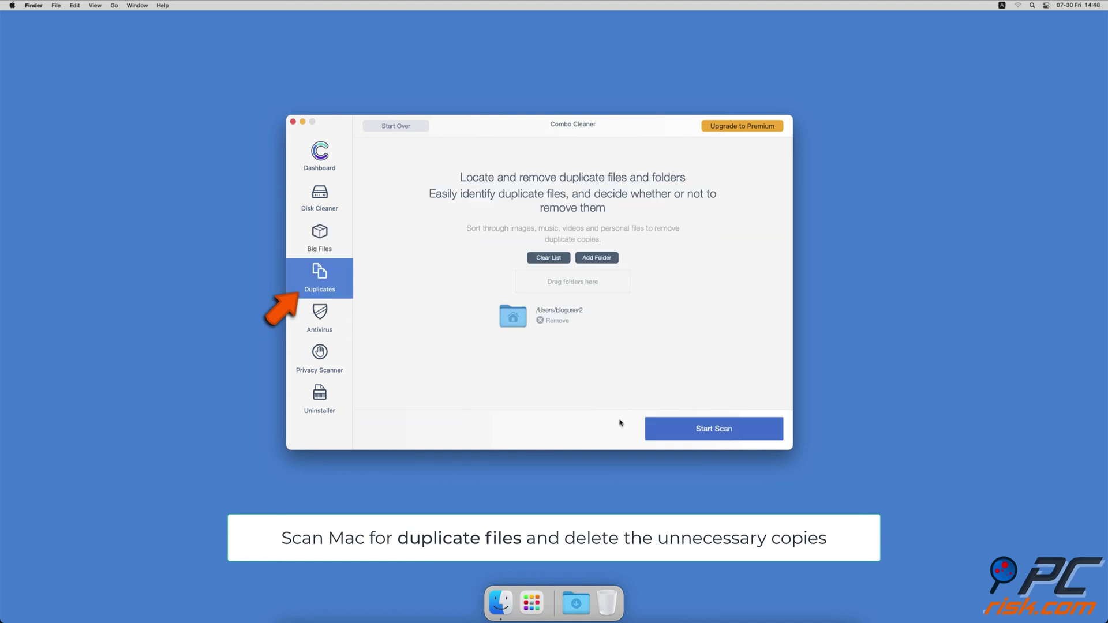
{"action": "left_click", "coordinate": [668, 438]}
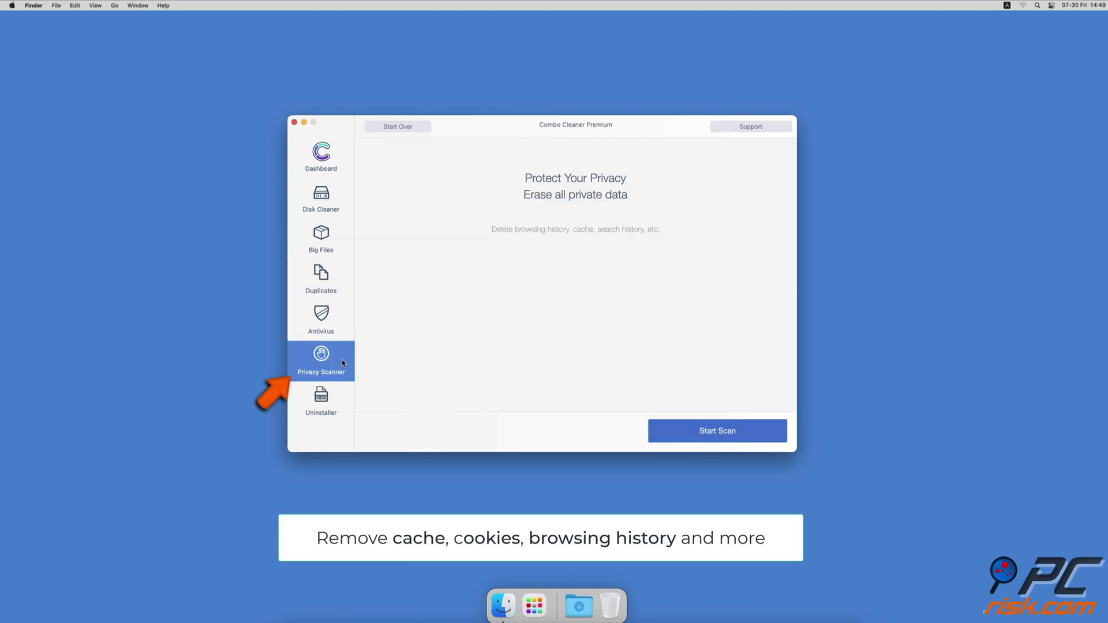
- Scan for browsing history, cache and cookies, then scan installed apps in Uninstaller
{"action": "left_click", "coordinate": [660, 432]}
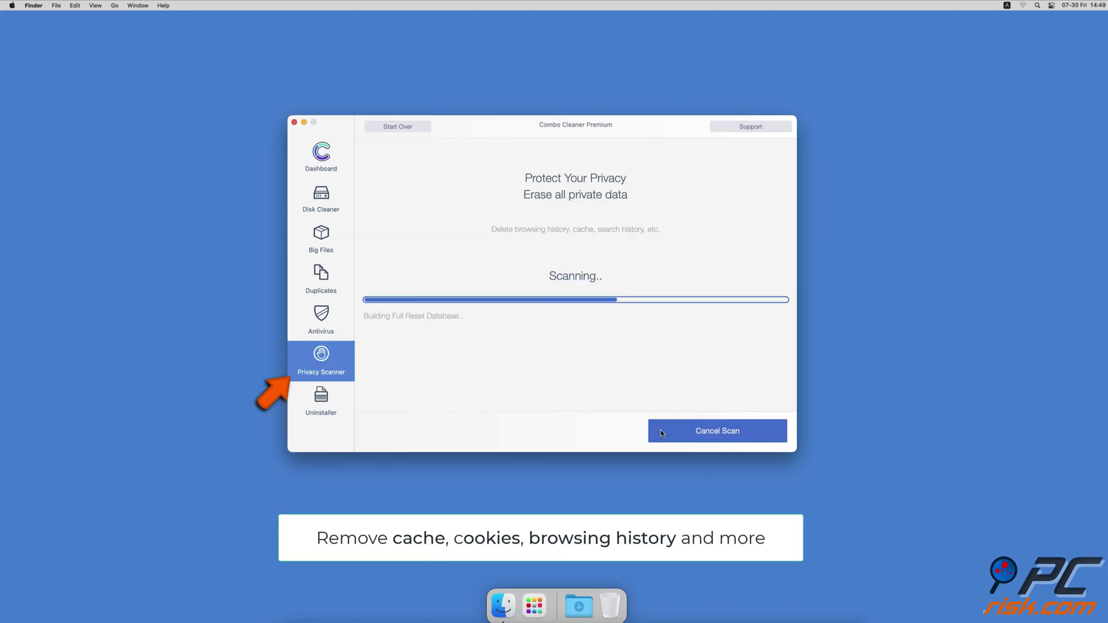
{"action": "left_click", "coordinate": [346, 408]}
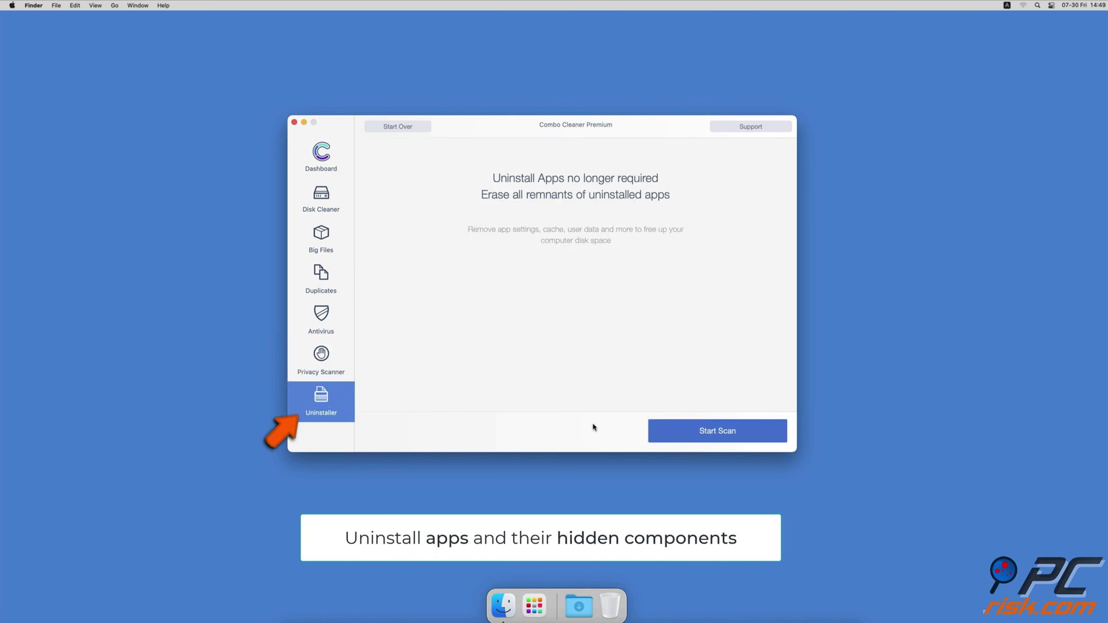
{"action": "left_click", "coordinate": [659, 431]}
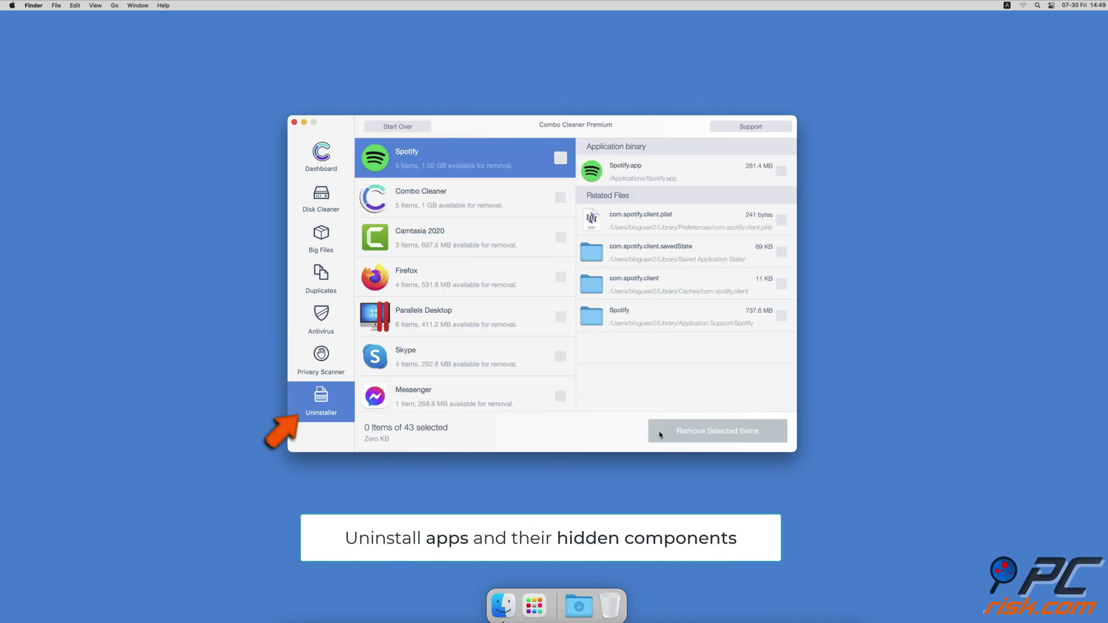